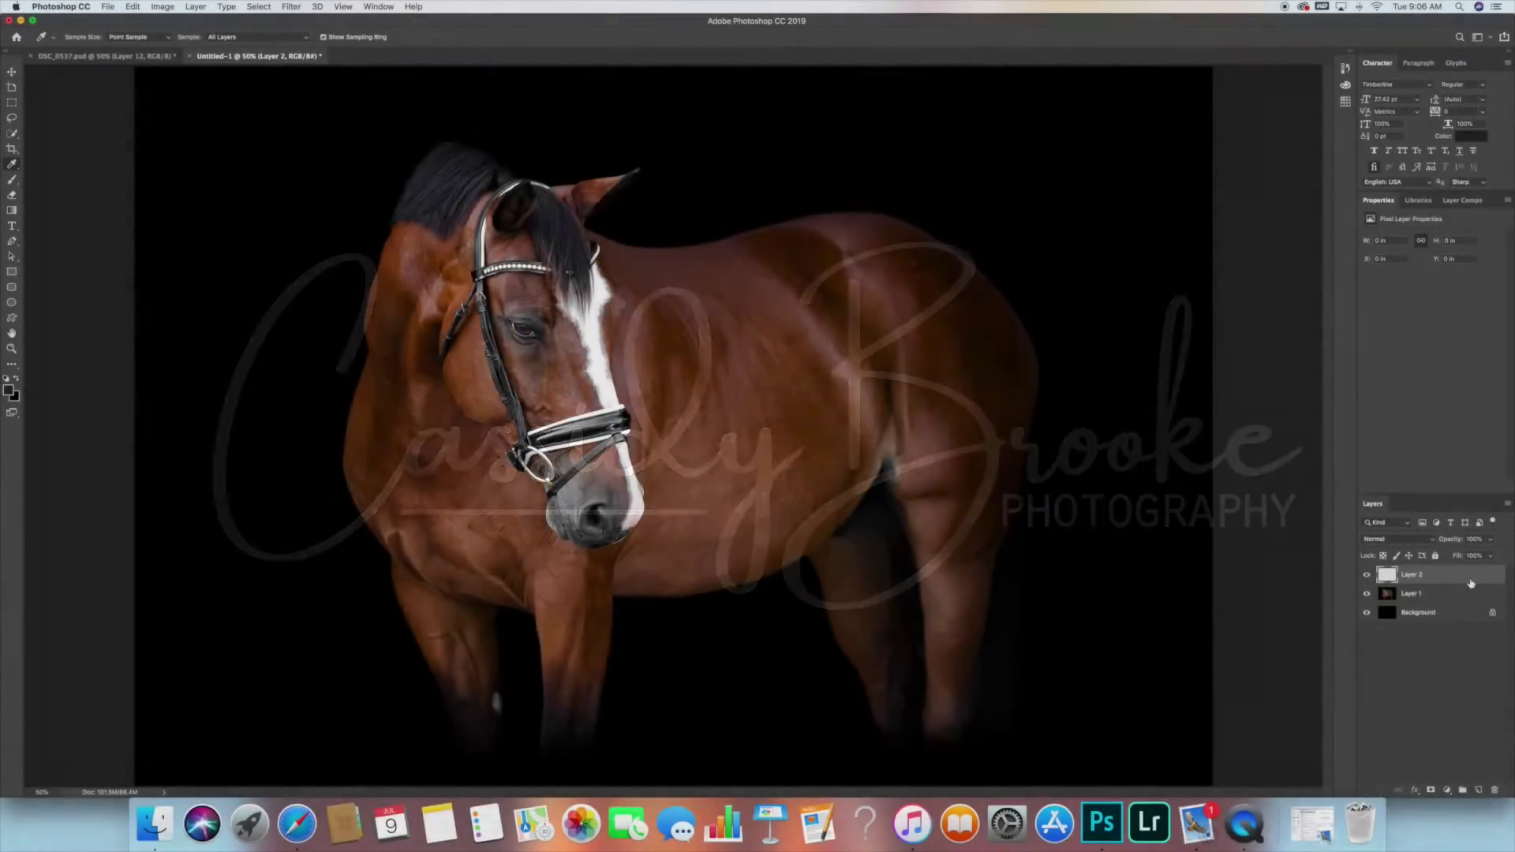
At 100% zoom, sample a dark brown from the horse's eye as the painting colour, then choose the Brush.
key("super+1")
mouse_move(434, 232)
left_mouse_down()
mouse_move(471, 320)
mouse_move(445, 352)
left_mouse_up()
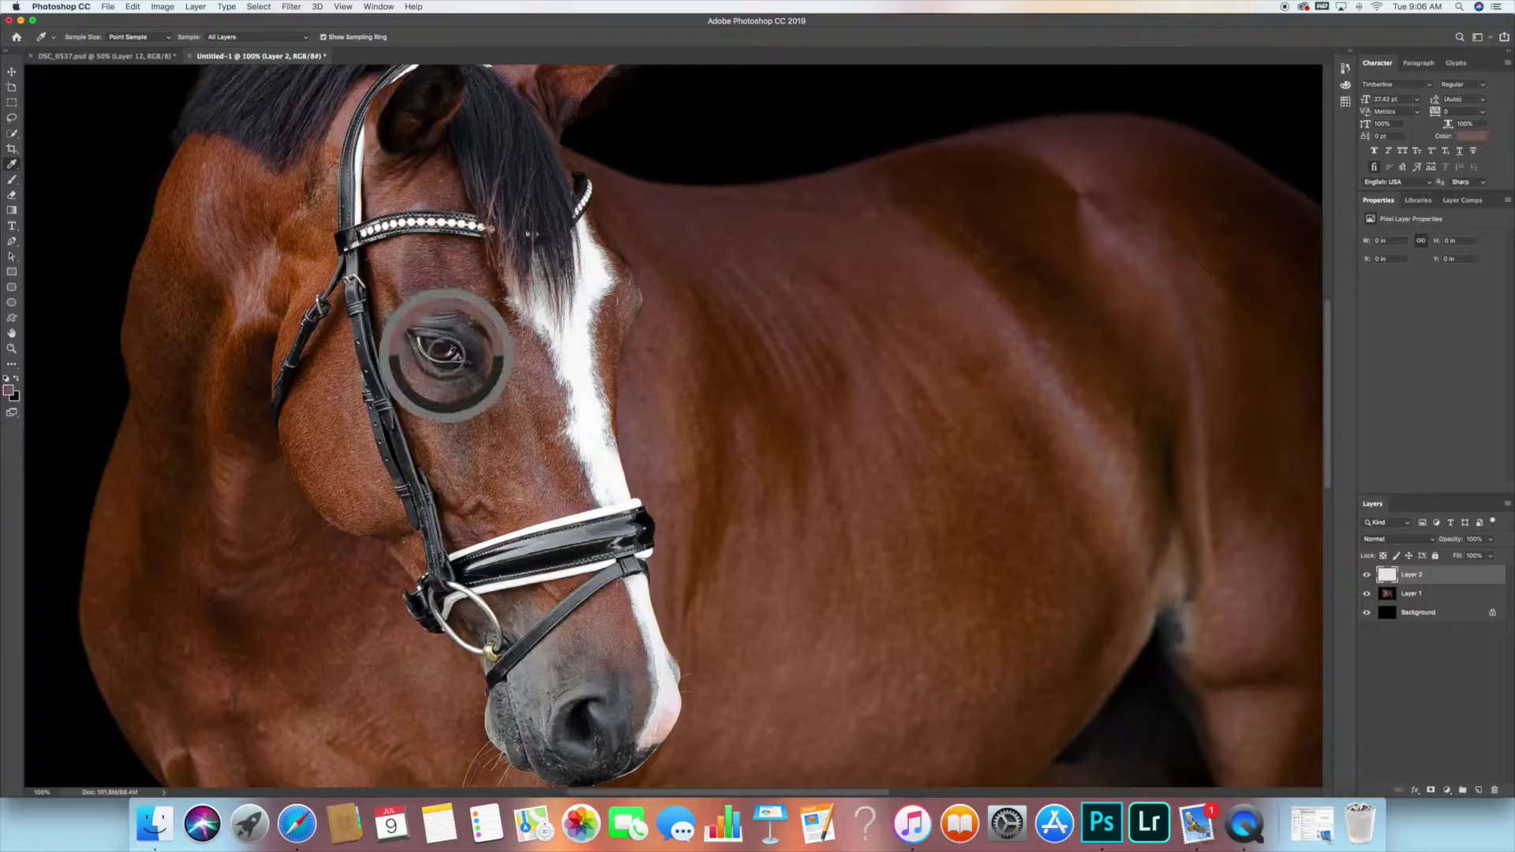
left_click_drag(447, 353, 446, 353)
left_click(13, 179)
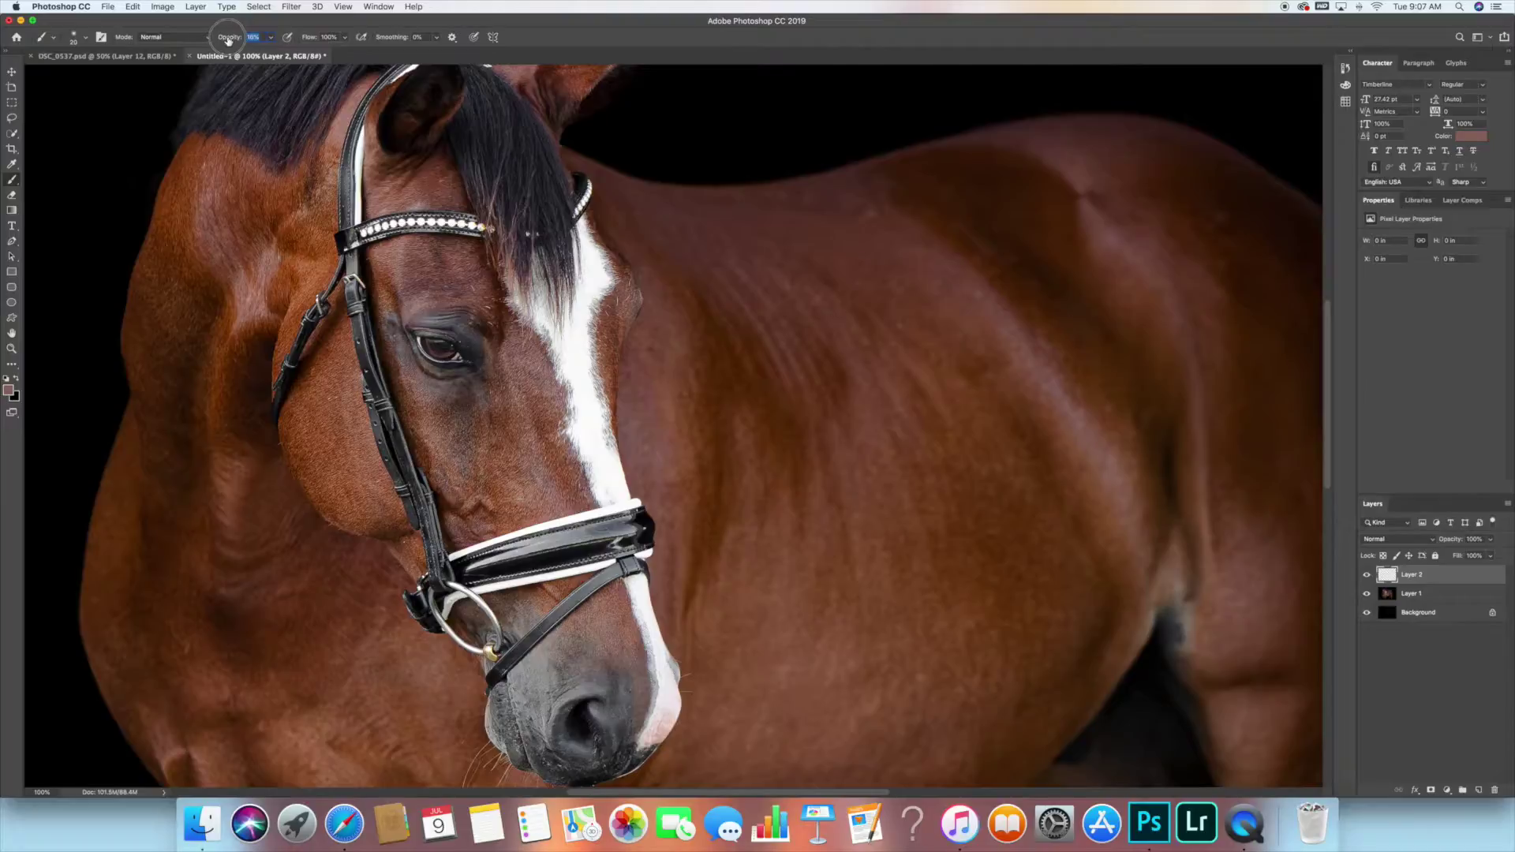
Choose the Soft Round Pressure Opacity brush and shrink it to fit the iris.
left_click(82, 40)
scroll(77, 185, "down", 2)
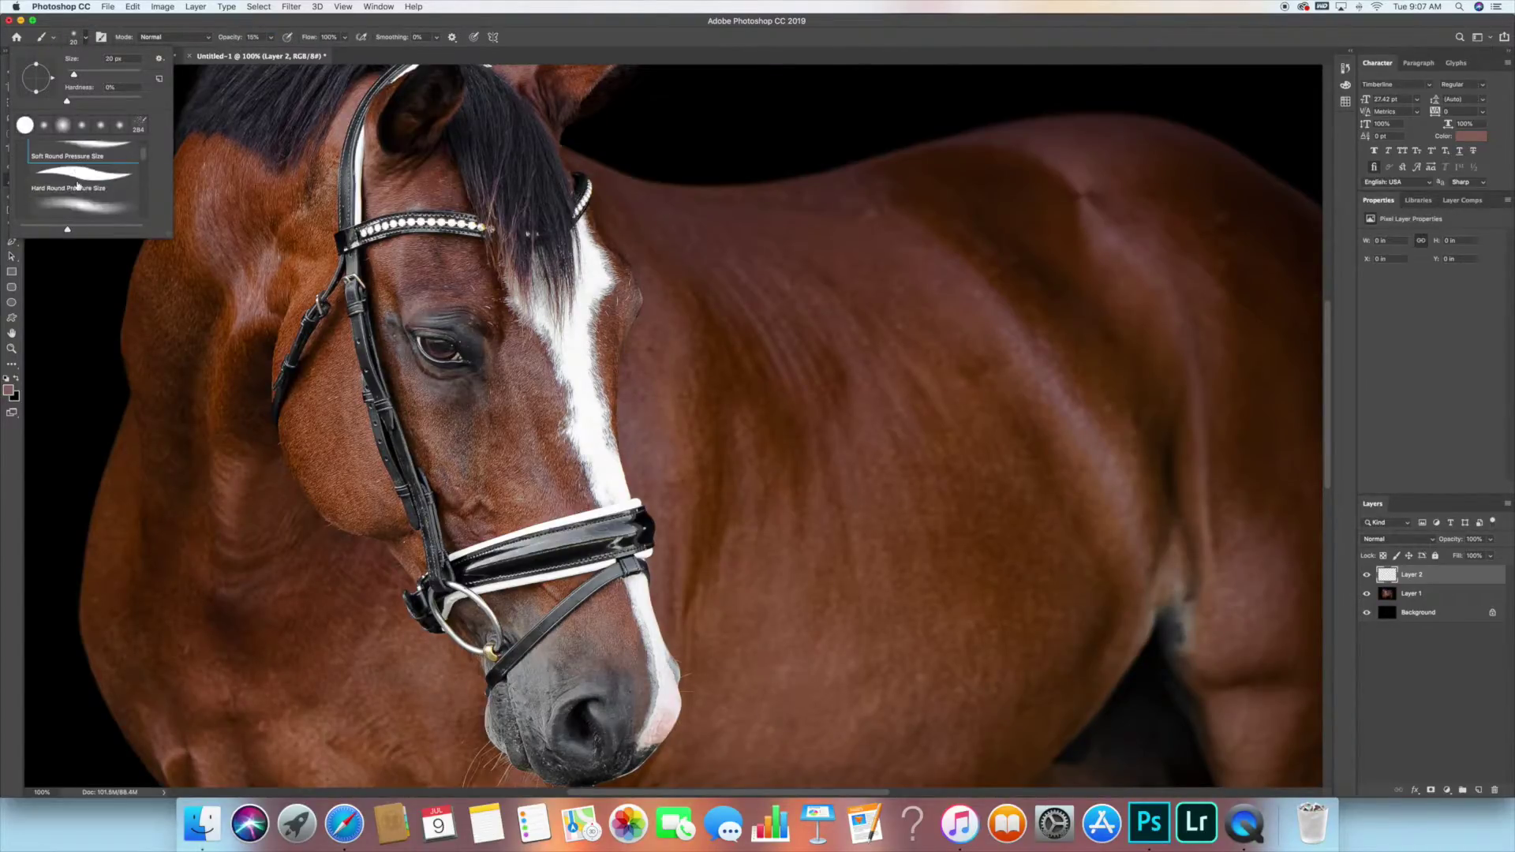
scroll(79, 195, "down", 1)
left_click(76, 187)
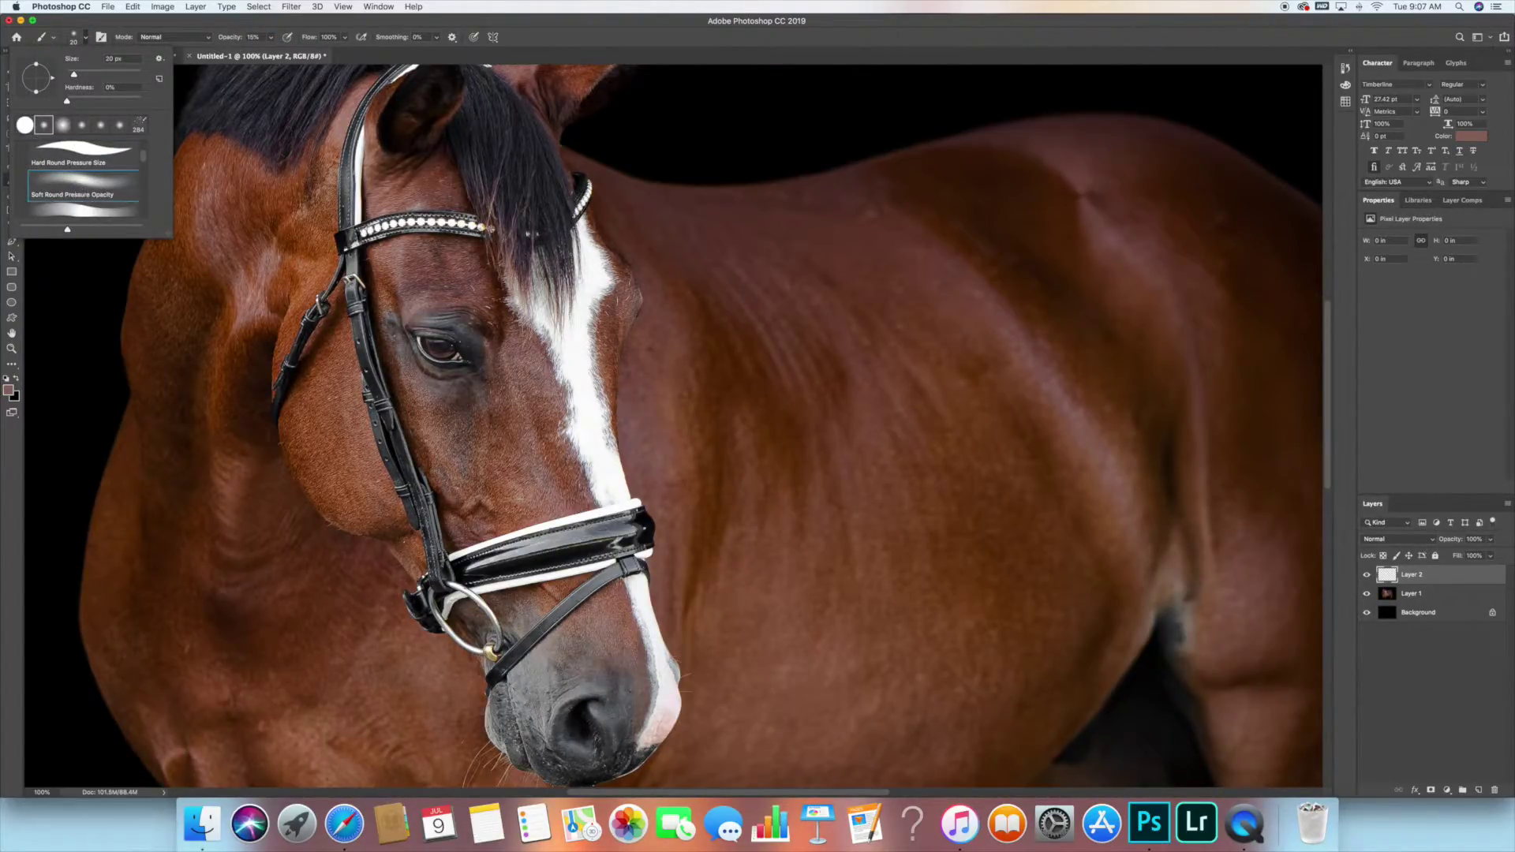
key("Return")
scroll(427, 388, "up", 5)
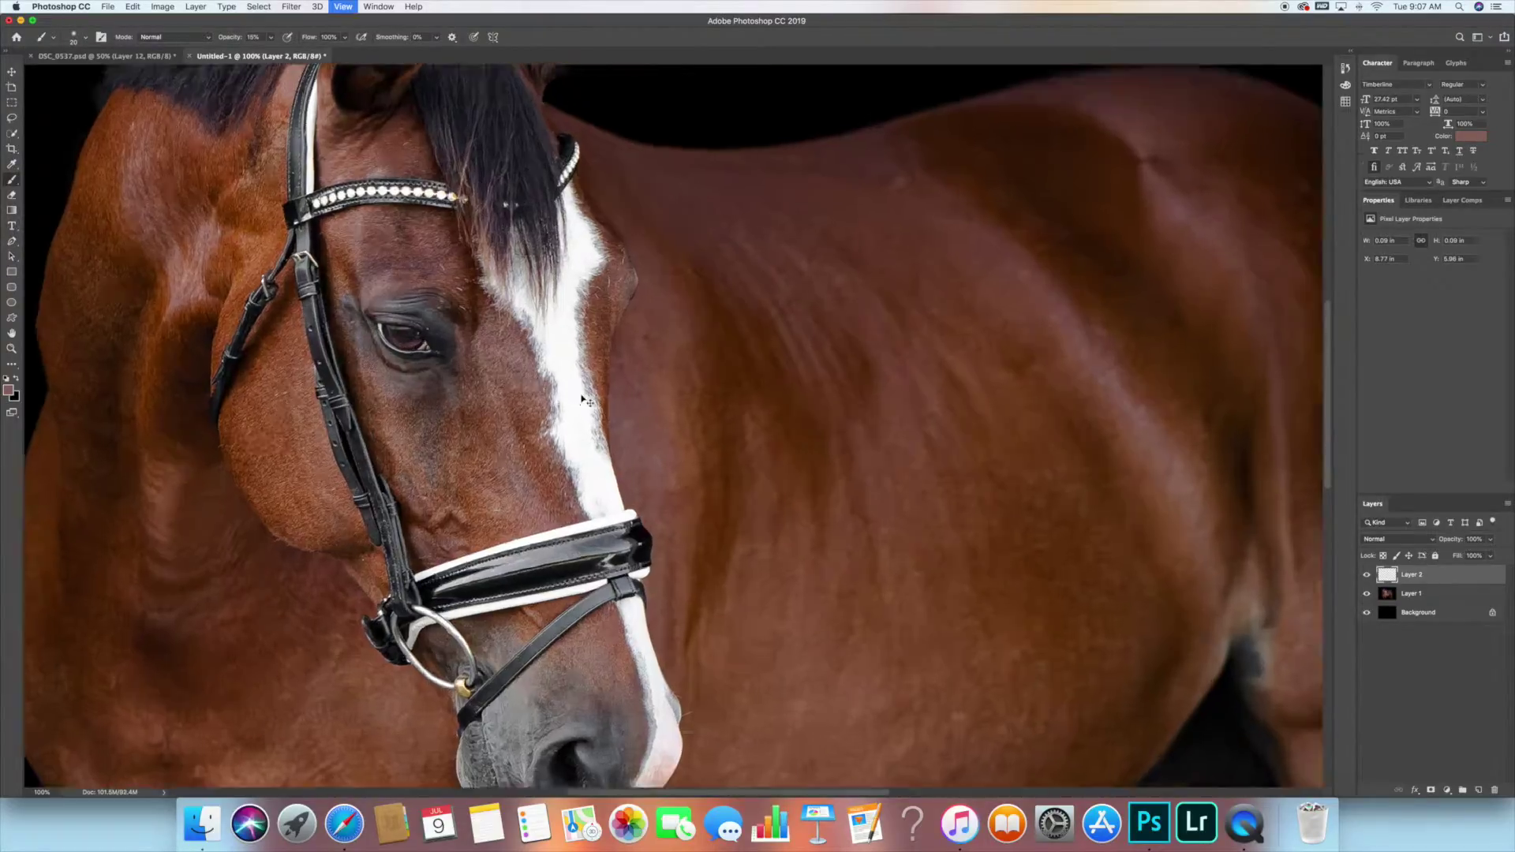
scroll(674, 430, "up", 2)
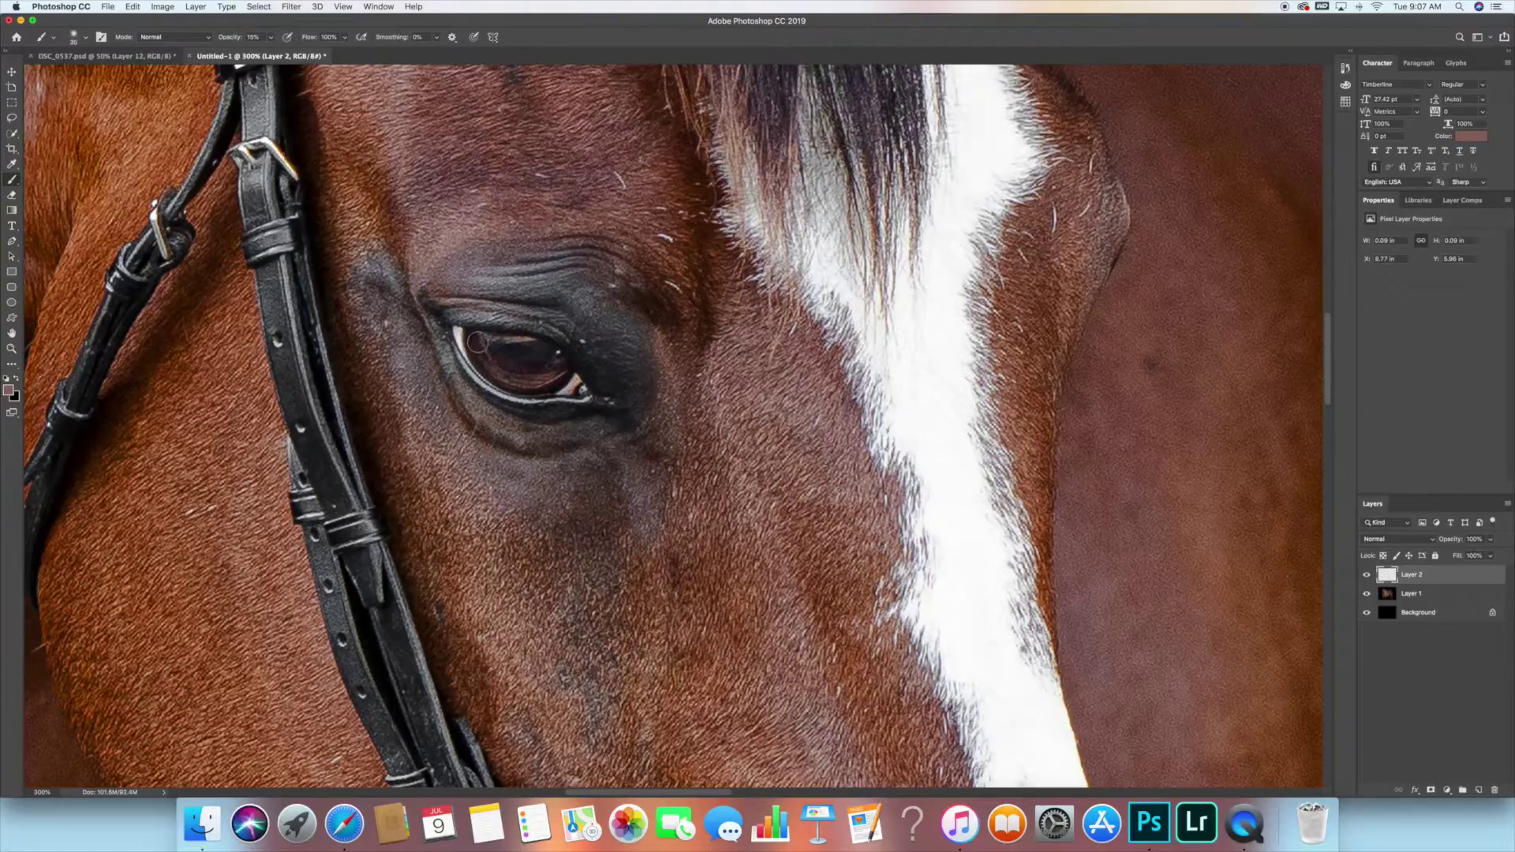
key("super+z")
key("bracketleft")
Paint brown over the iris on Layer 2 and set its blend mode to Screen.
left_click_drag(548, 376, 479, 341)
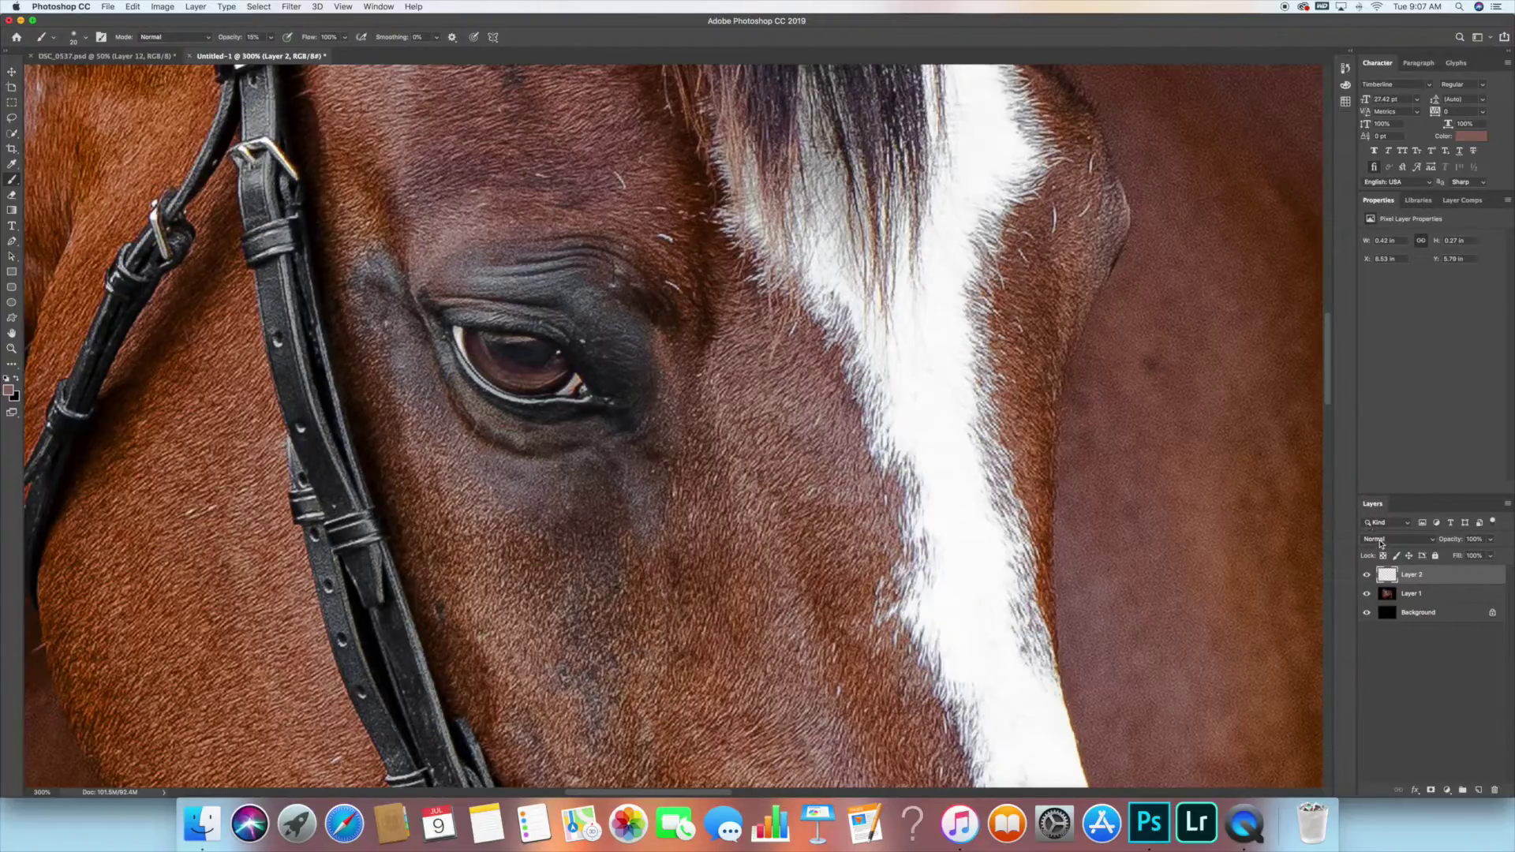
left_click(1379, 547)
left_click(1385, 625)
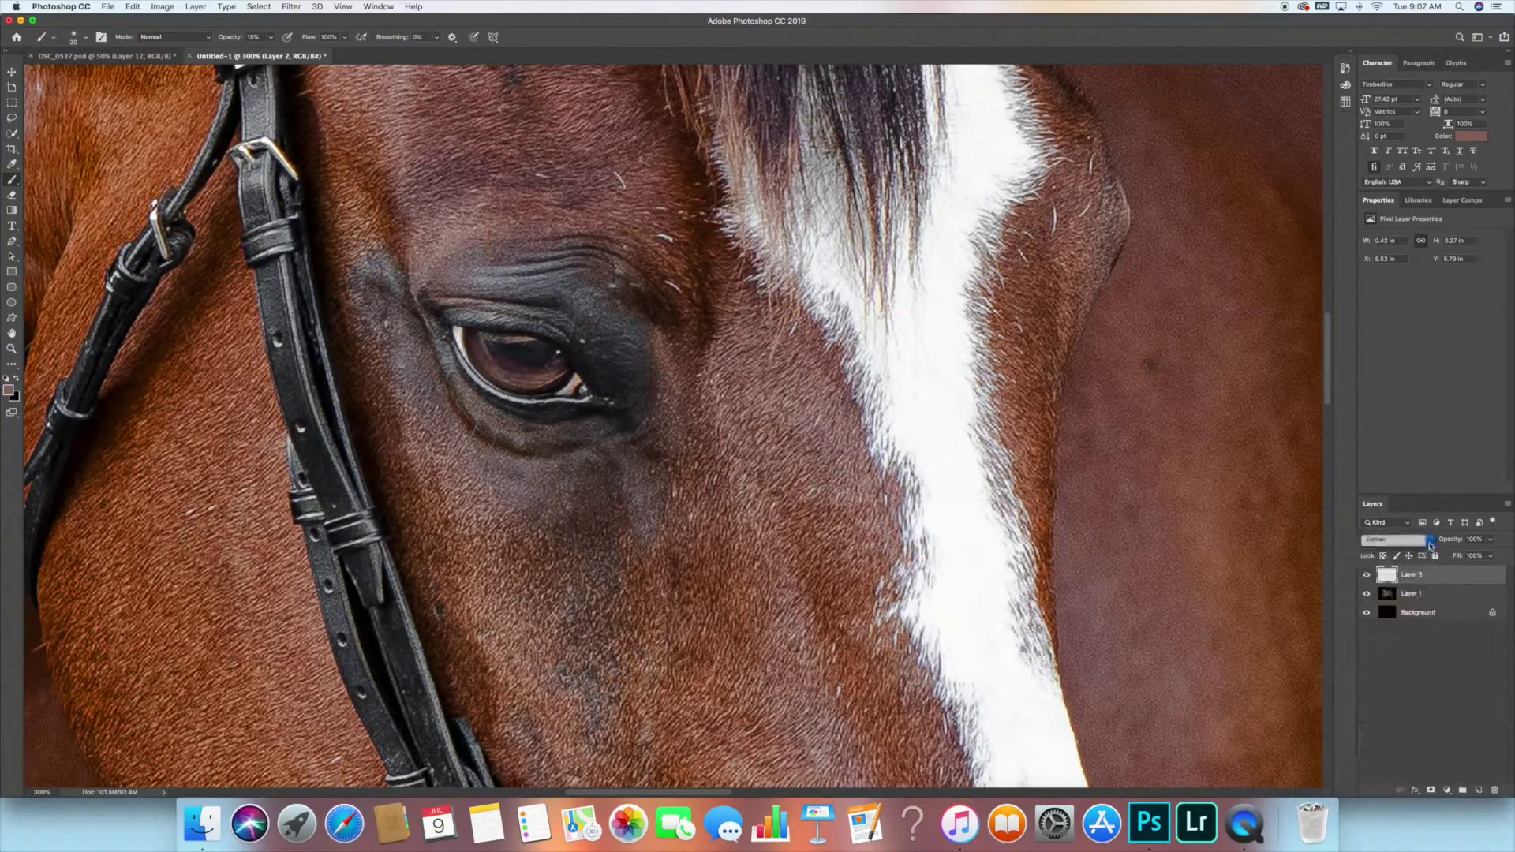
key("super+alt+shift+n")
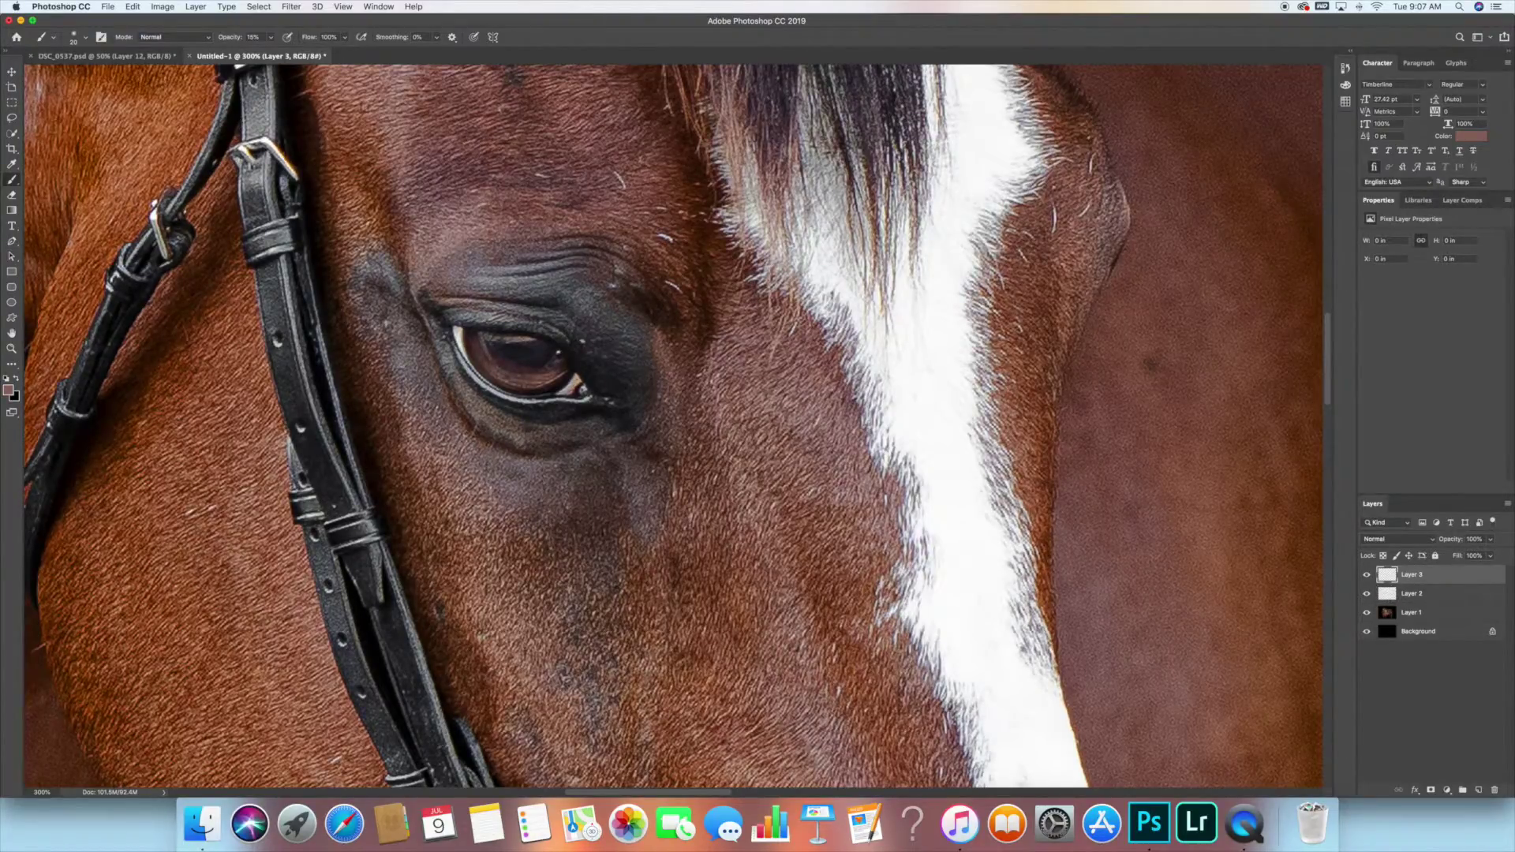
Switch workspace and paint soft black strokes around the horse's eye on Layer 3.
left_click(1477, 37)
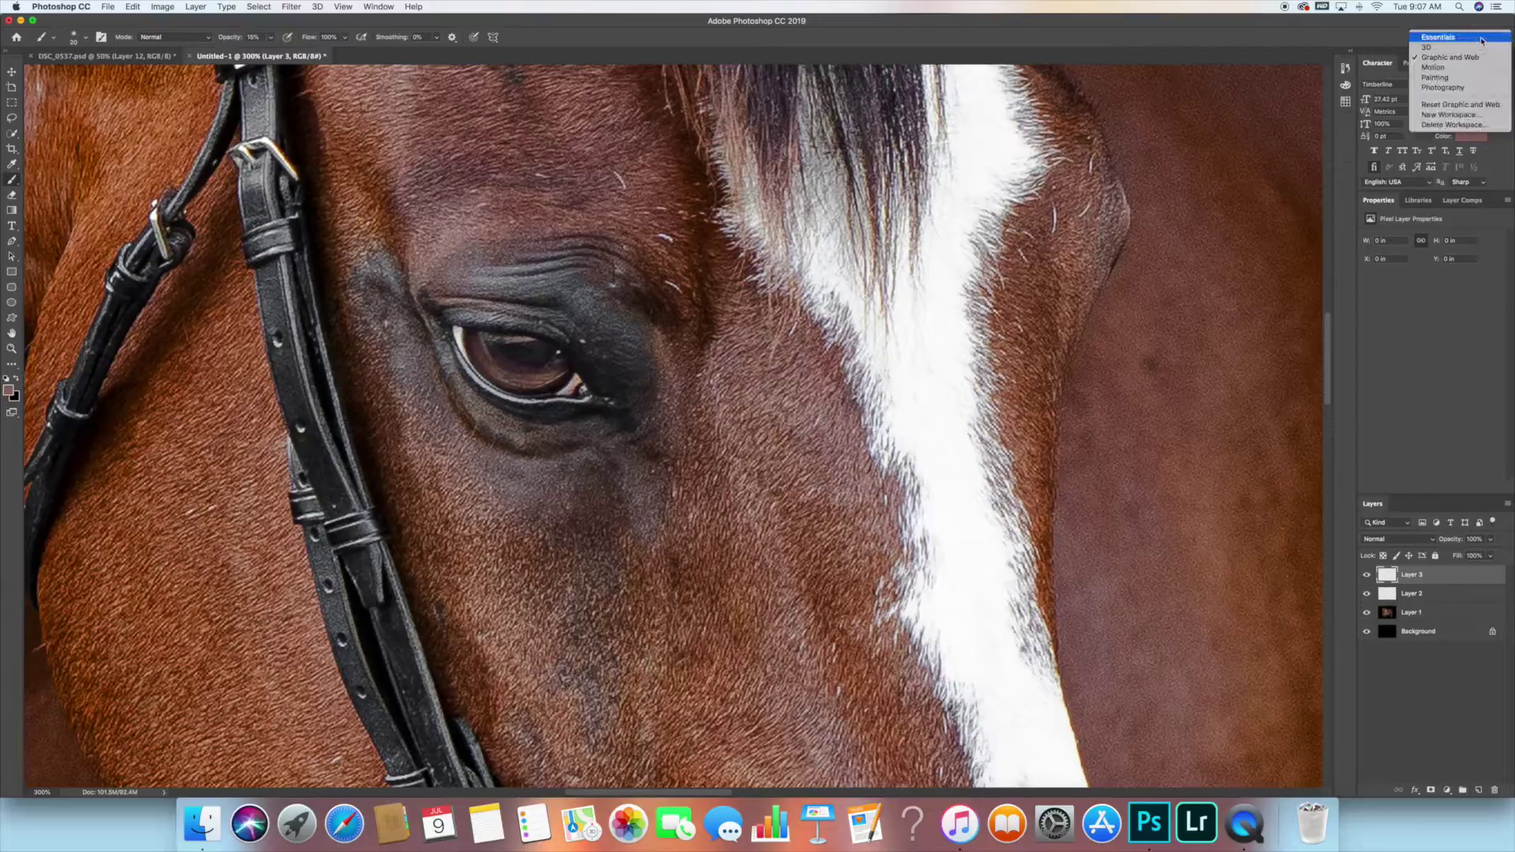
left_click(1438, 118)
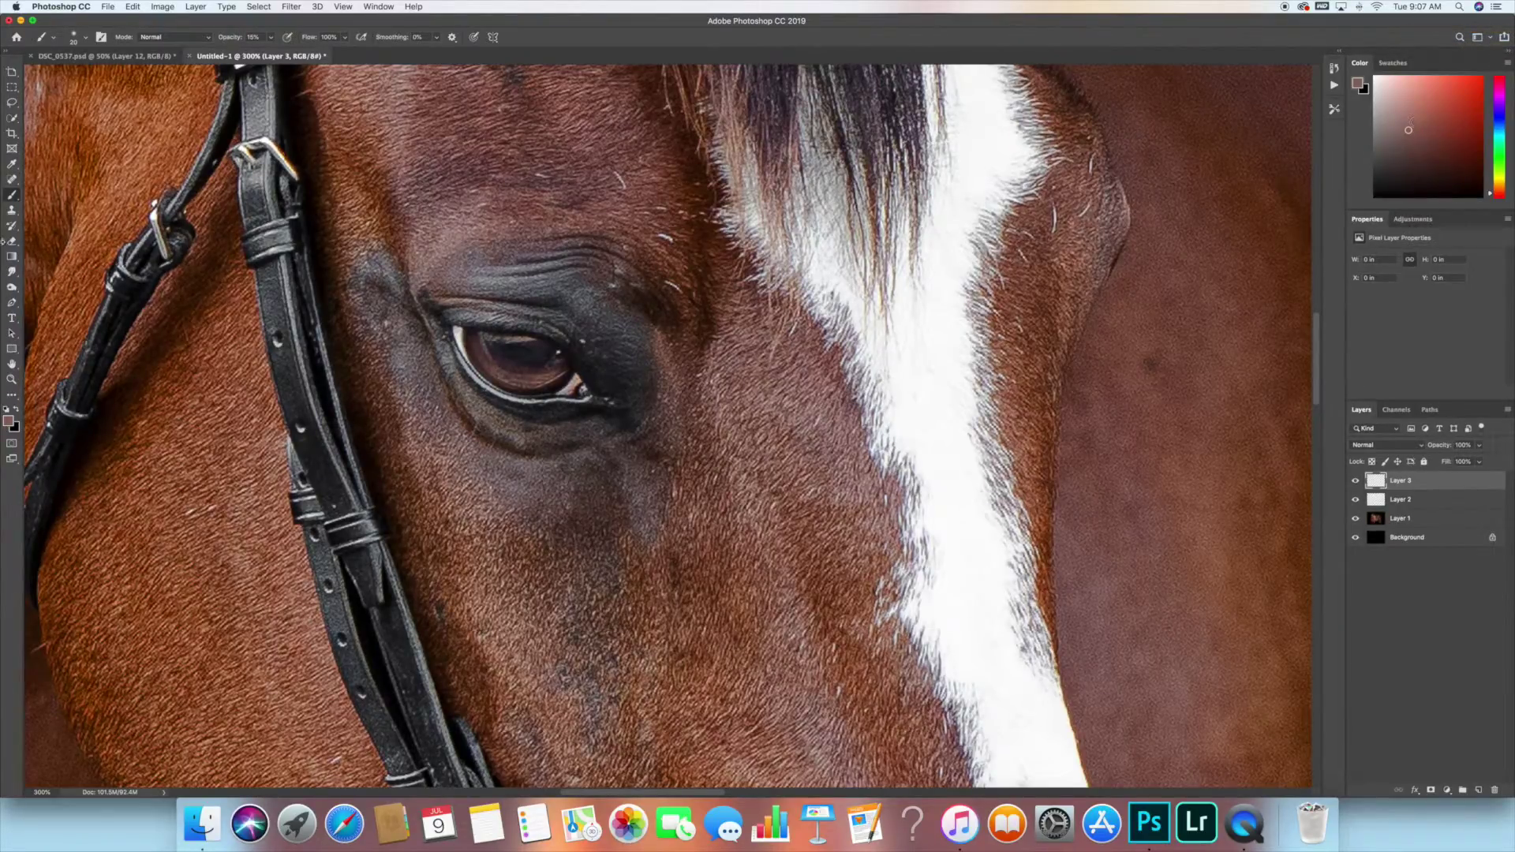
key("d")
left_click_drag(501, 343, 501, 346)
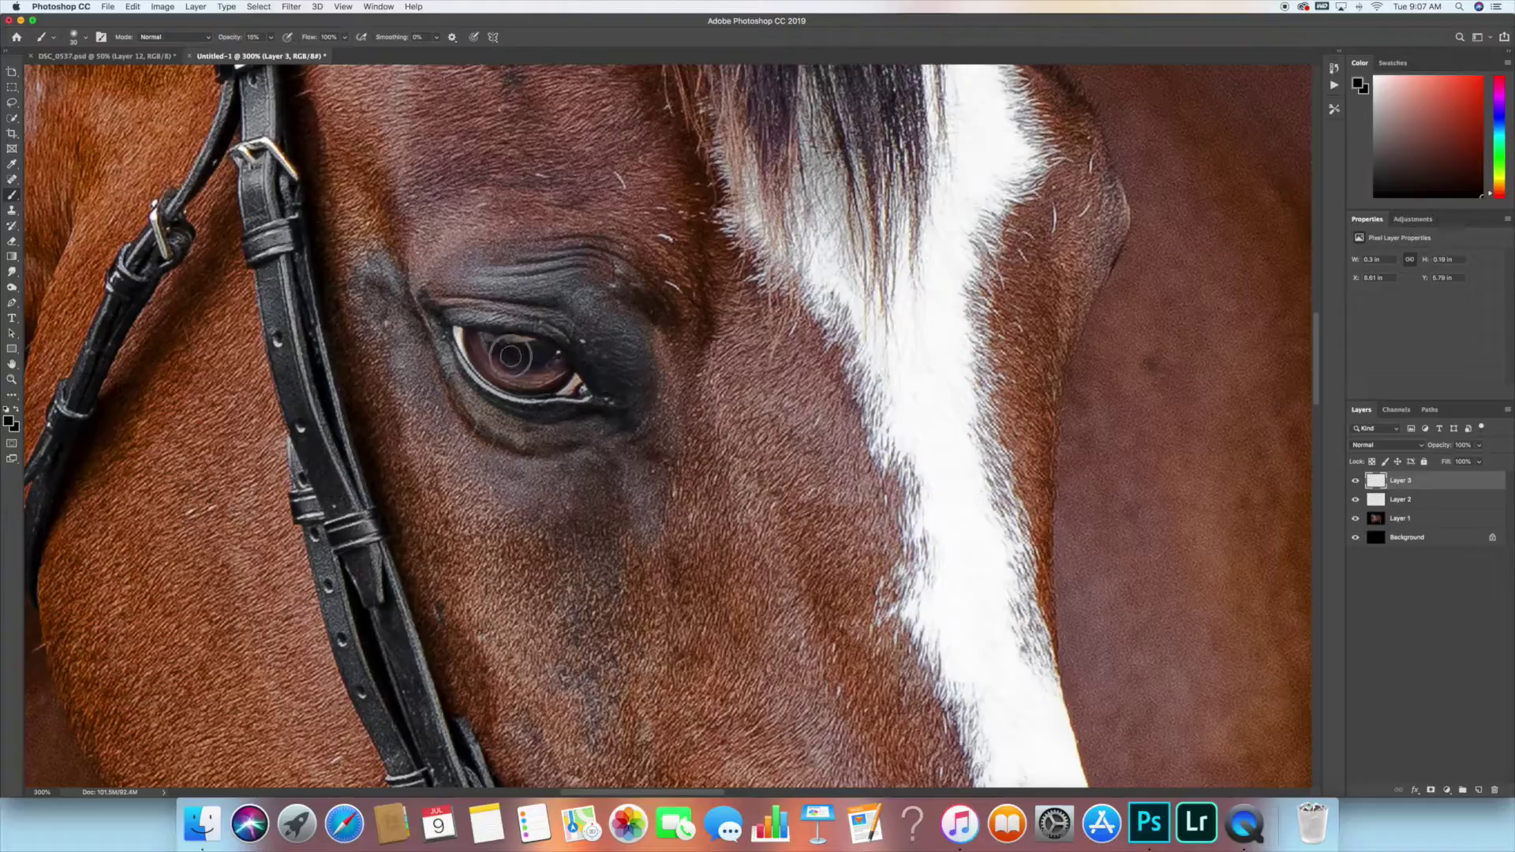
key("bracketleft")
key("bracketleft")
key("bracketleft")
Set Layer 3's blend mode to Overlay and check the result at different zooms.
left_click(1394, 447)
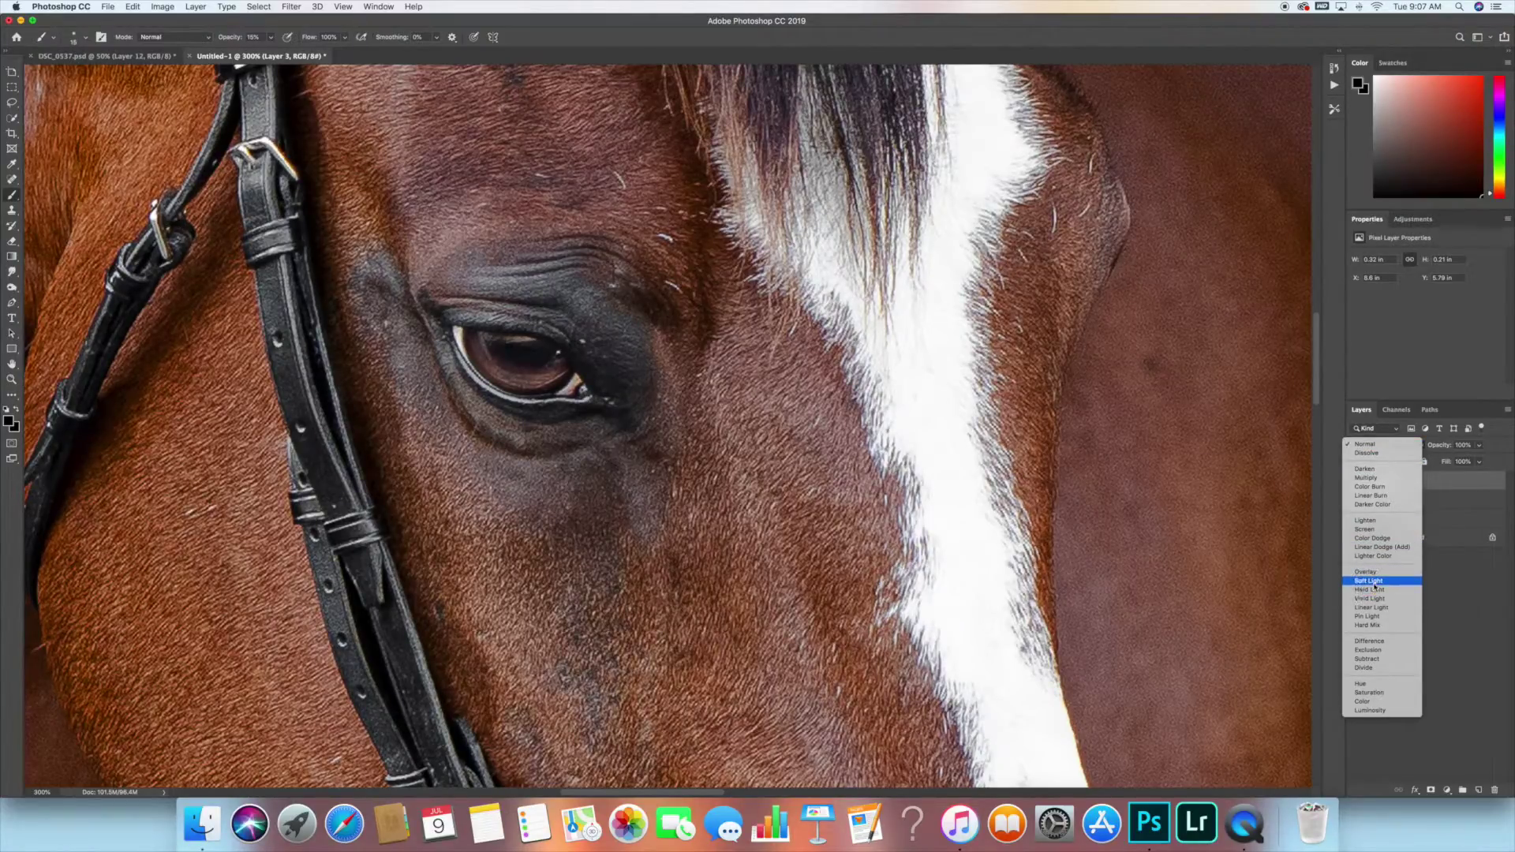
left_click(1367, 572)
key("super+1")
key("super+minus")
key("super+equal")
key("super+equal")
key("super+equal")
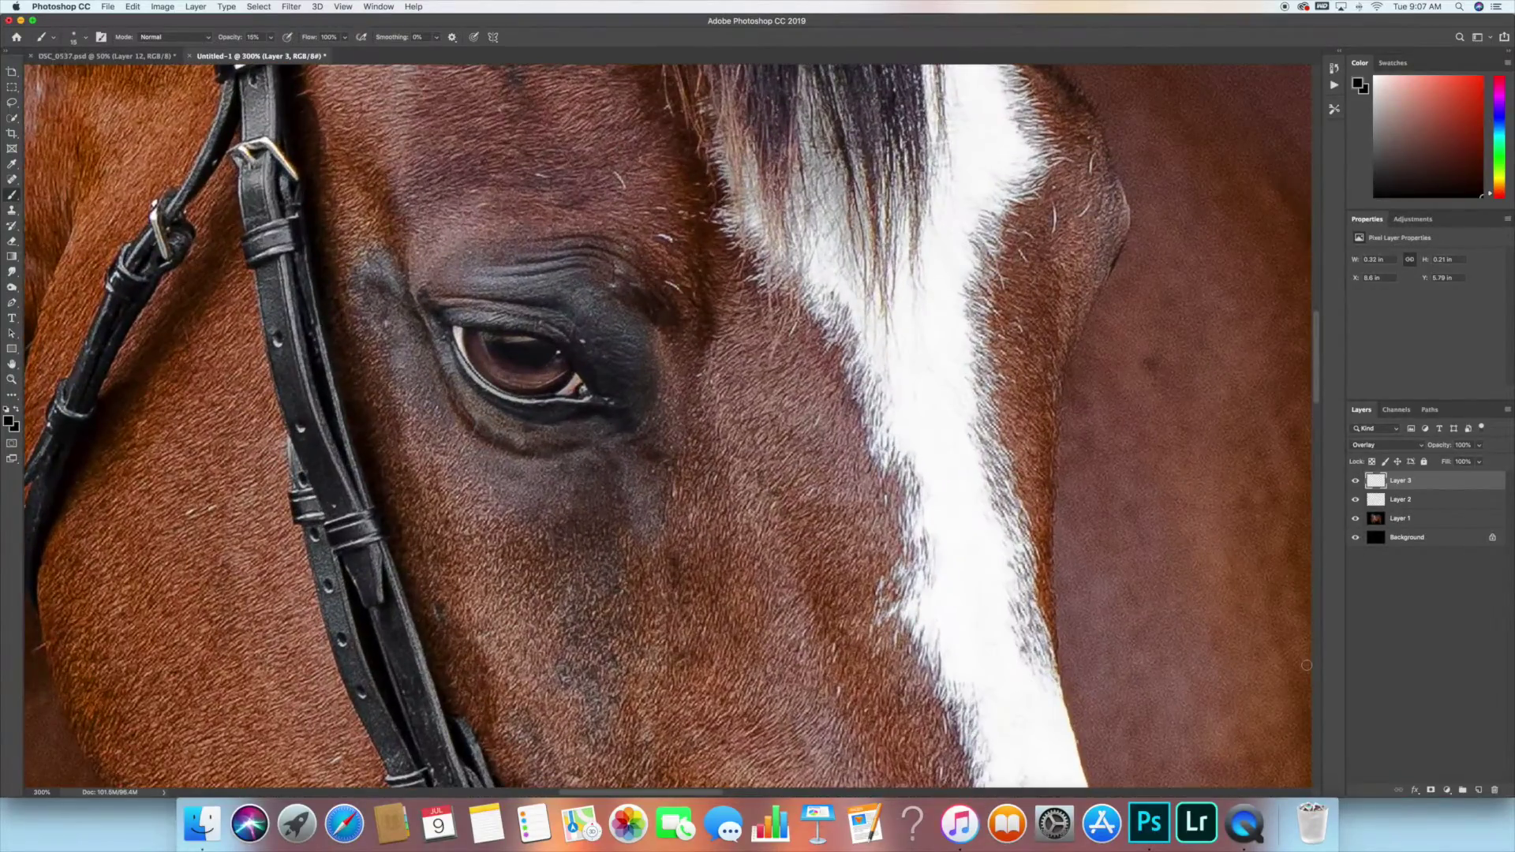
Add Layer 4, make white the foreground colour, and set it to Vivid Light.
key("super+alt+shift+n")
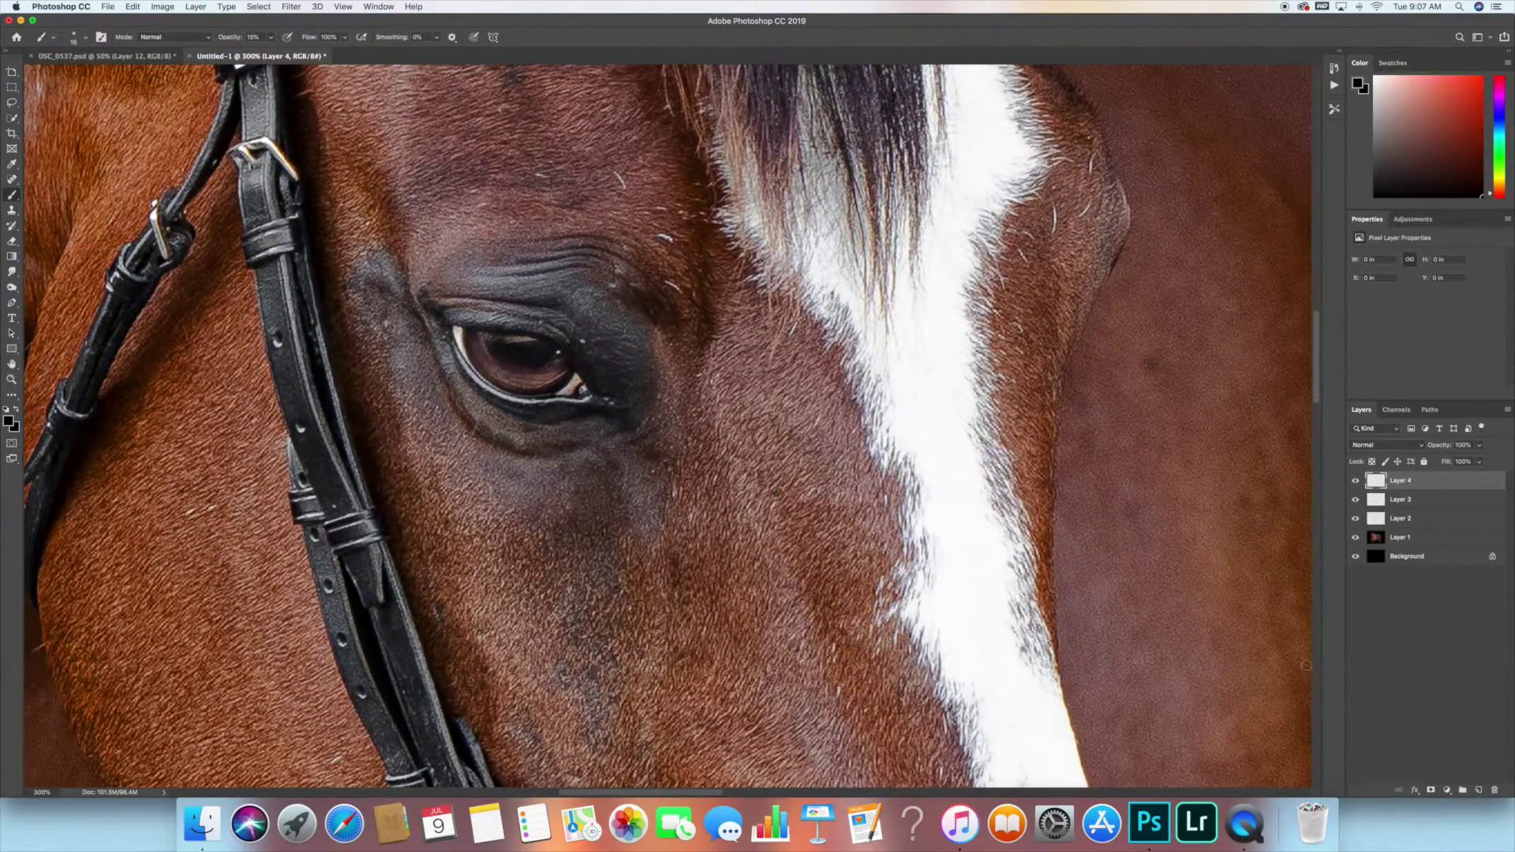
key("x")
left_click(1371, 452)
left_click(1373, 596)
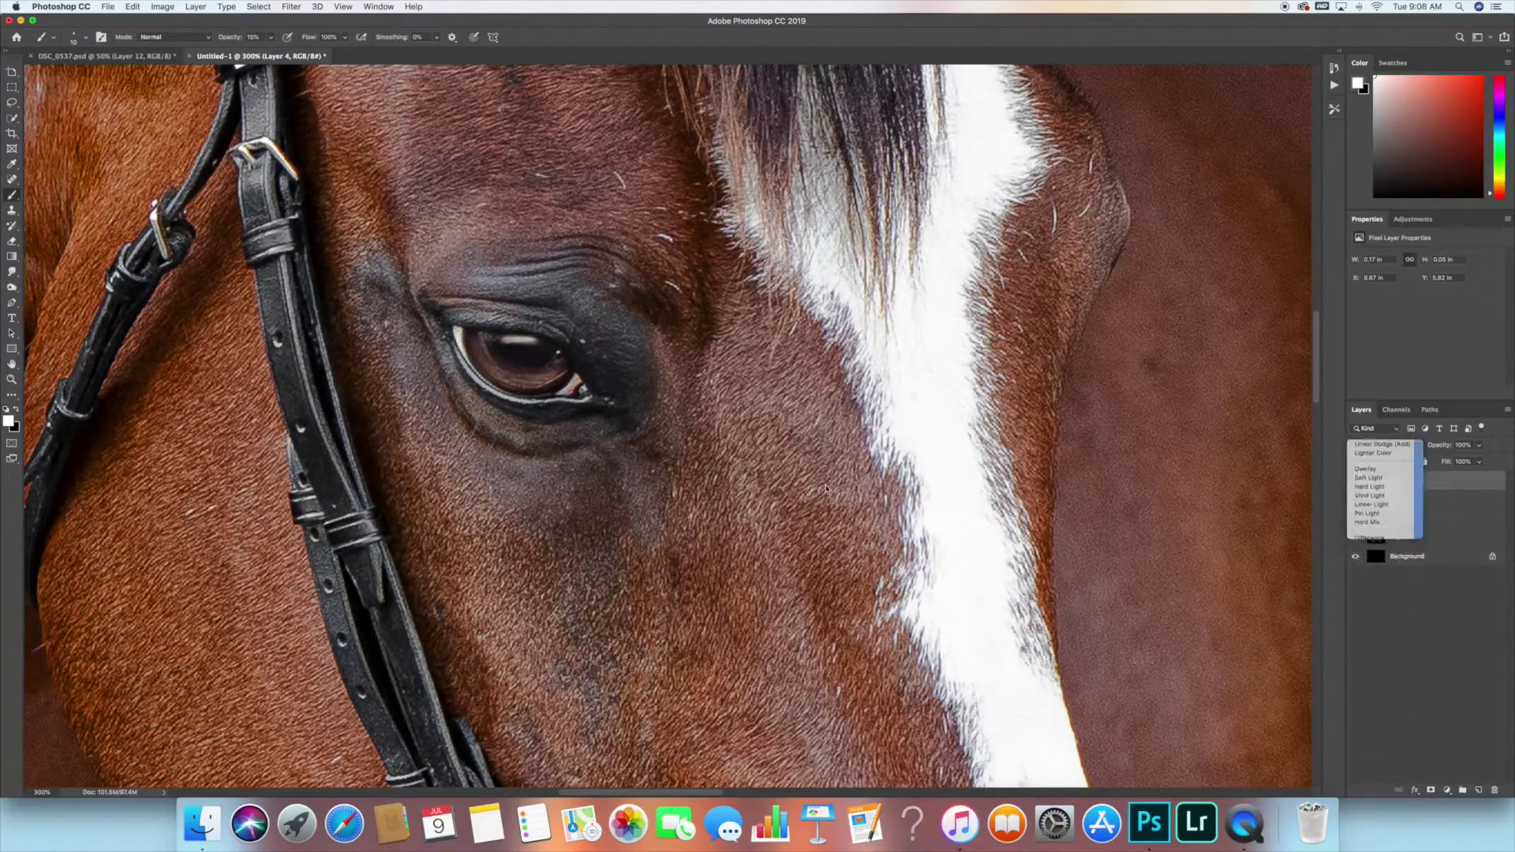
scroll(882, 497, "down", 5)
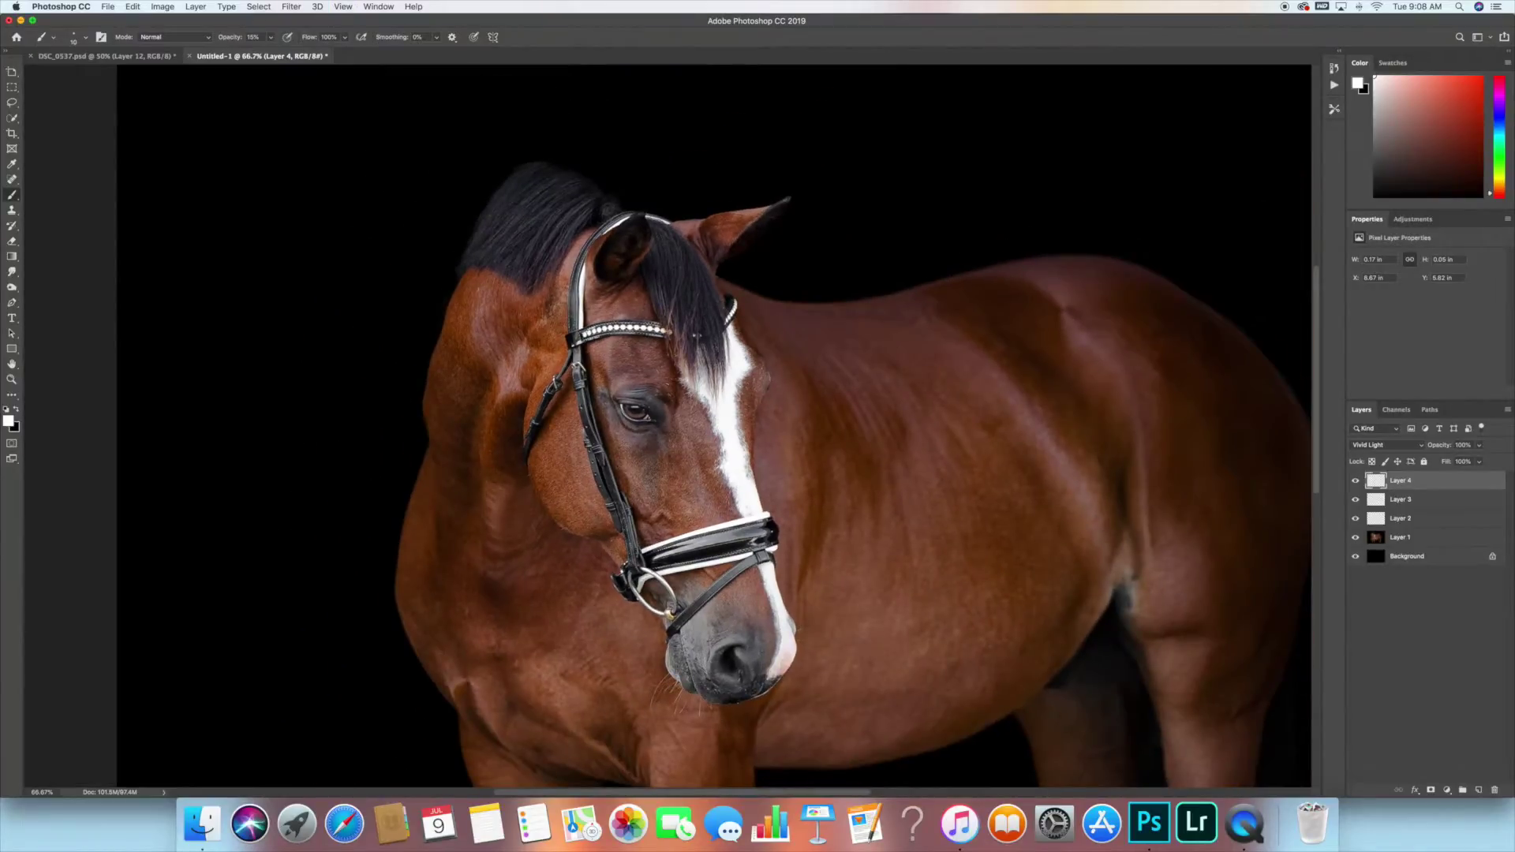
scroll(772, 482, "down", 2)
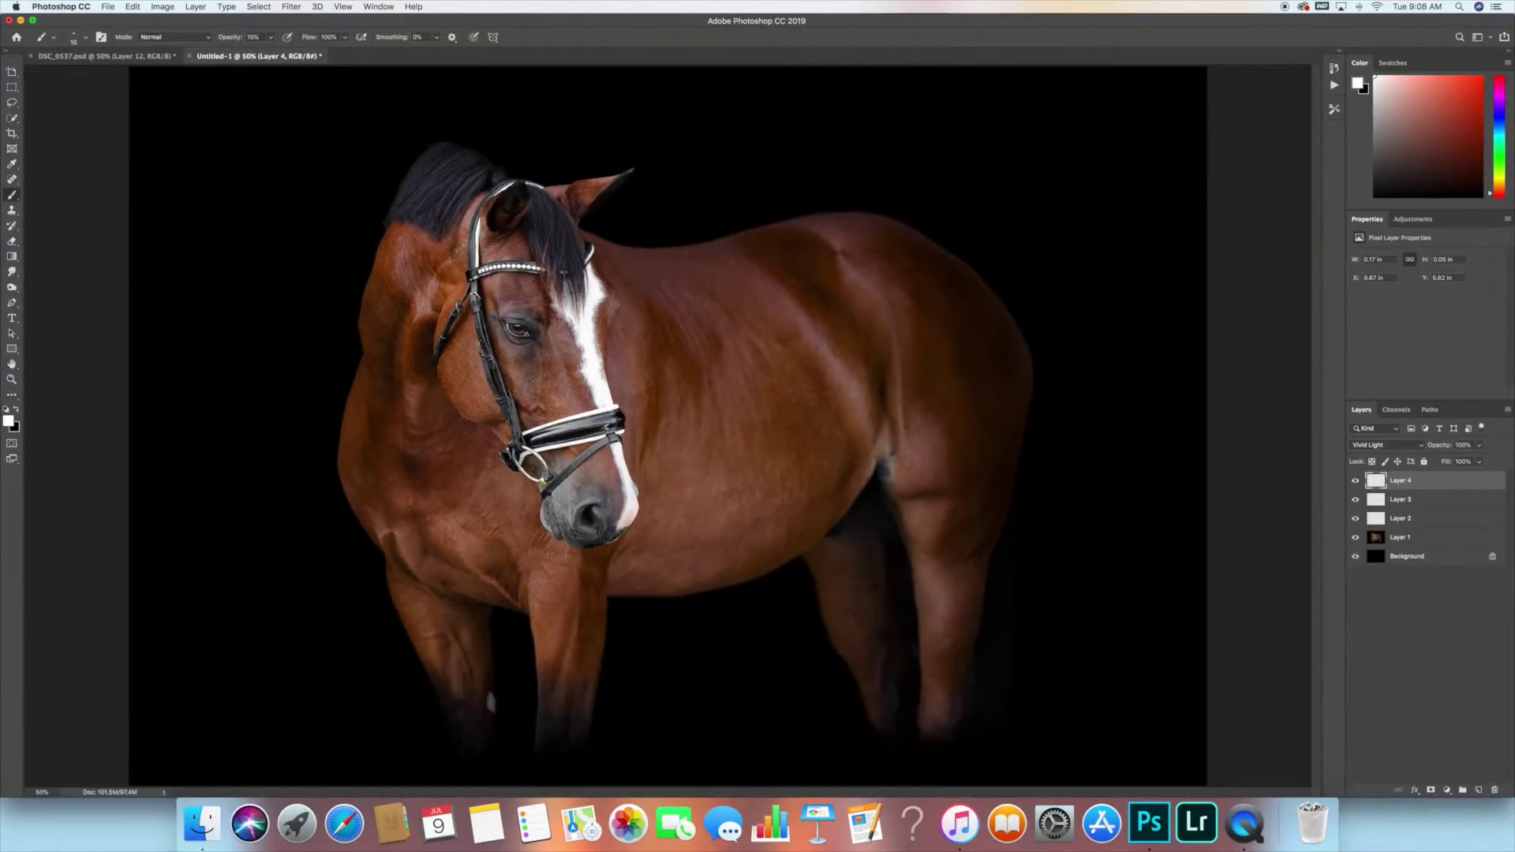